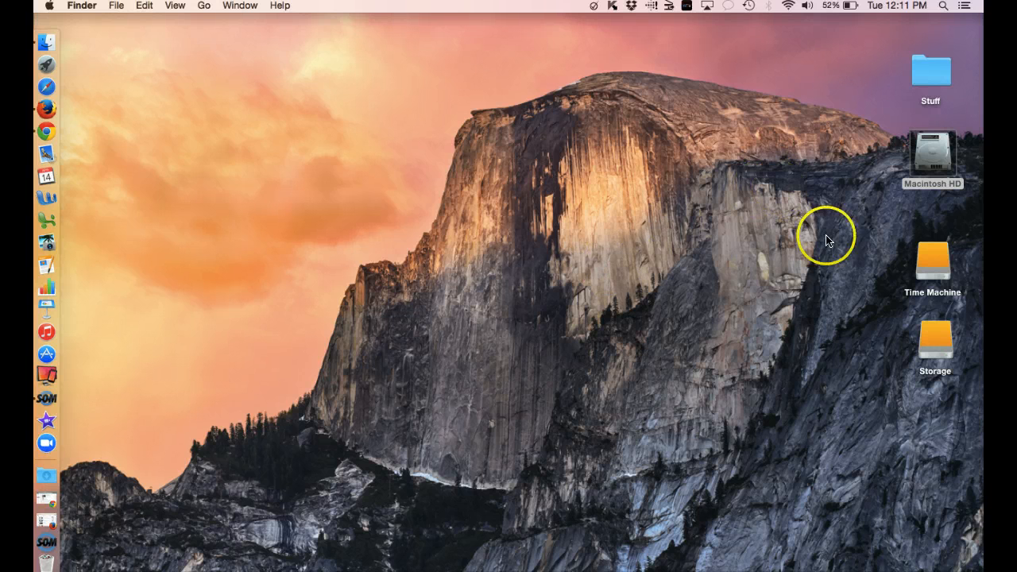
Step: Open the Time Machine drive from the desktop and display its contents as a list
{"action": "left_click", "coordinate": [931, 268]}
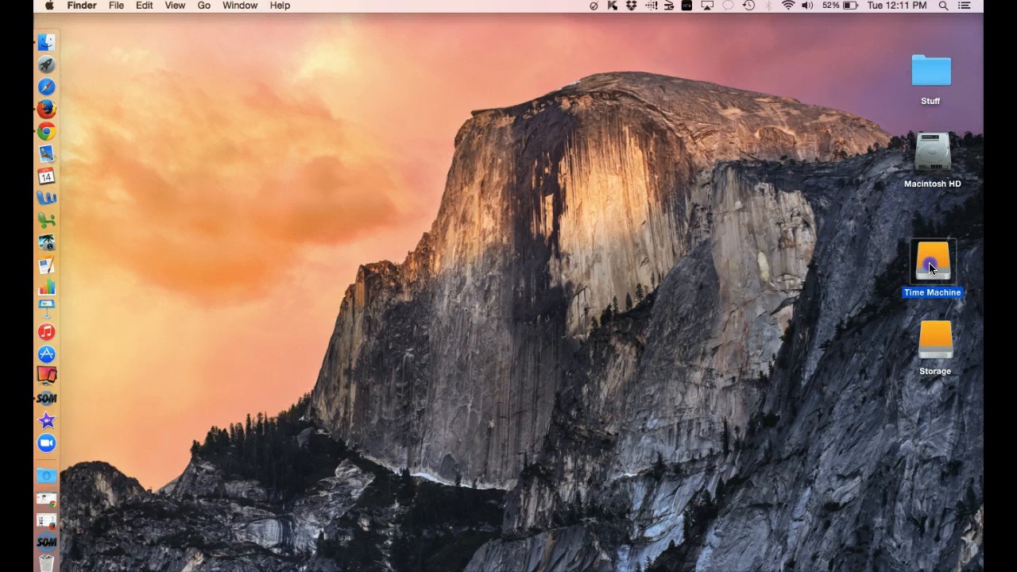
{"action": "double_click", "coordinate": [929, 265]}
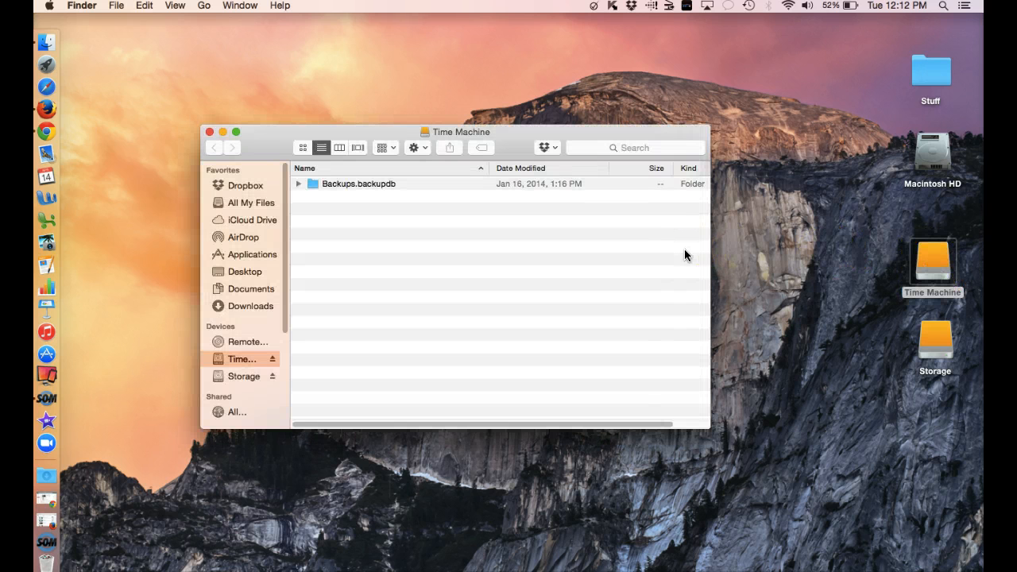
{"action": "left_click", "coordinate": [302, 148]}
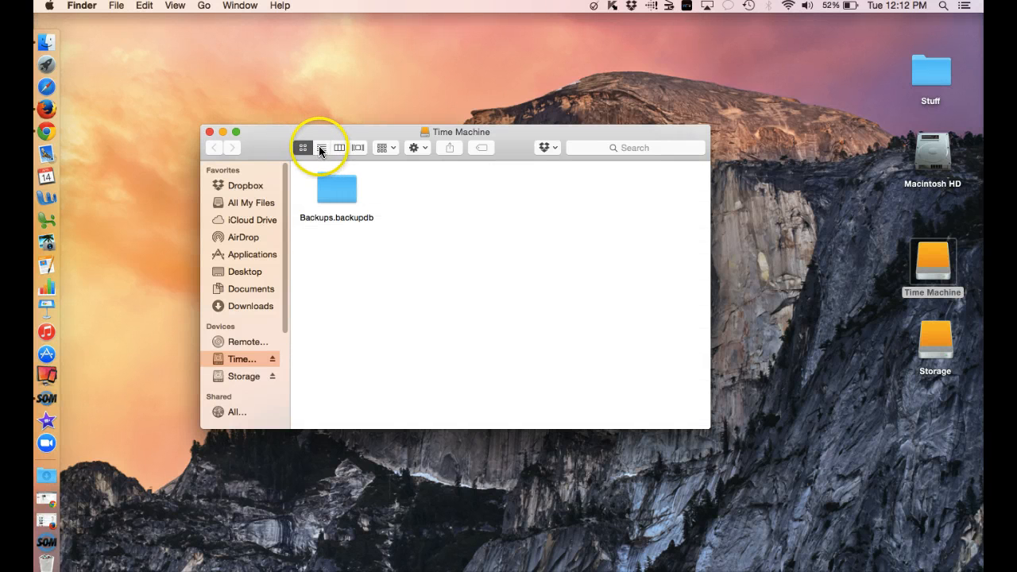
{"action": "left_click", "coordinate": [321, 147]}
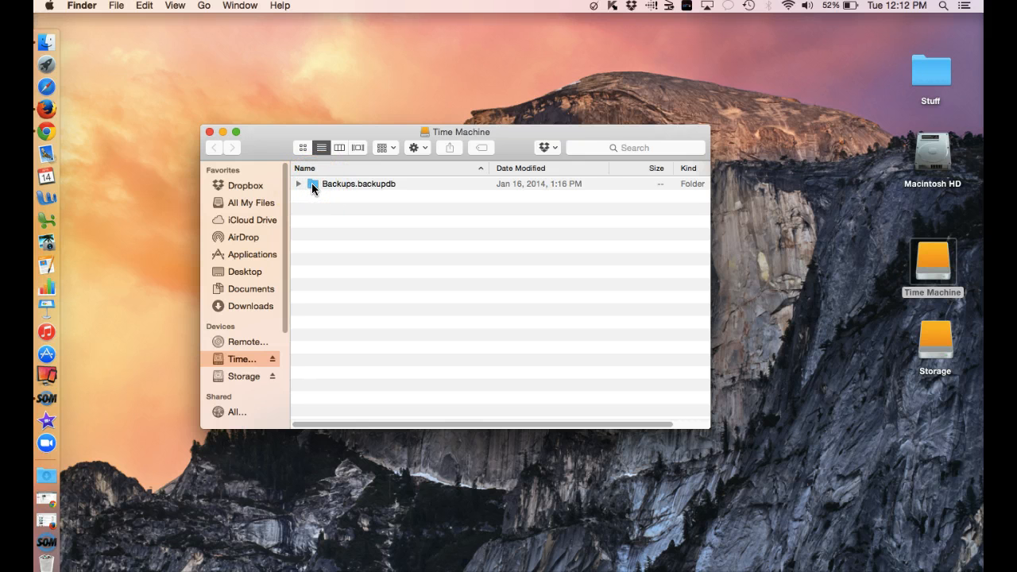
{"action": "double_click", "coordinate": [312, 182]}
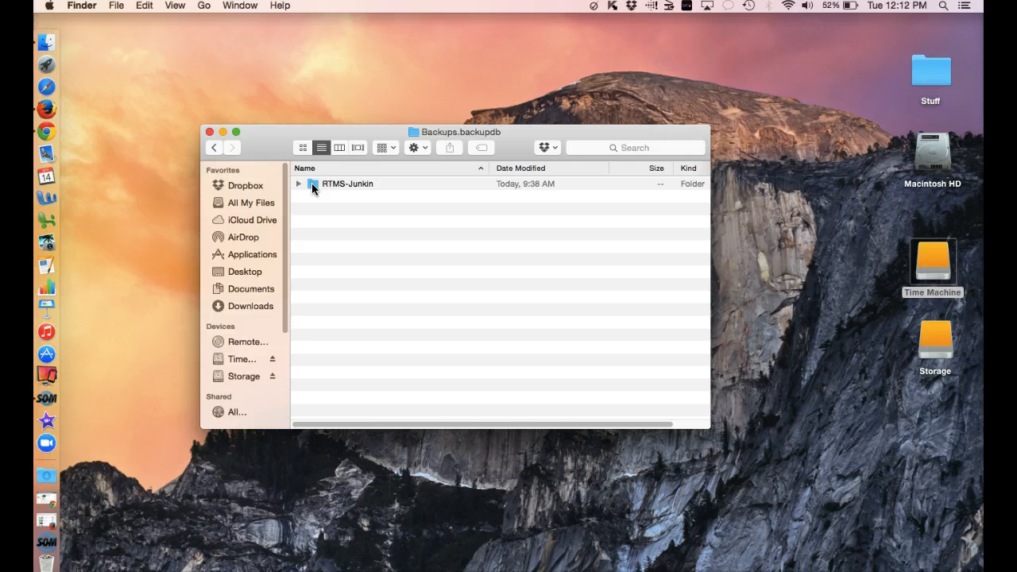
{"action": "double_click", "coordinate": [313, 184]}
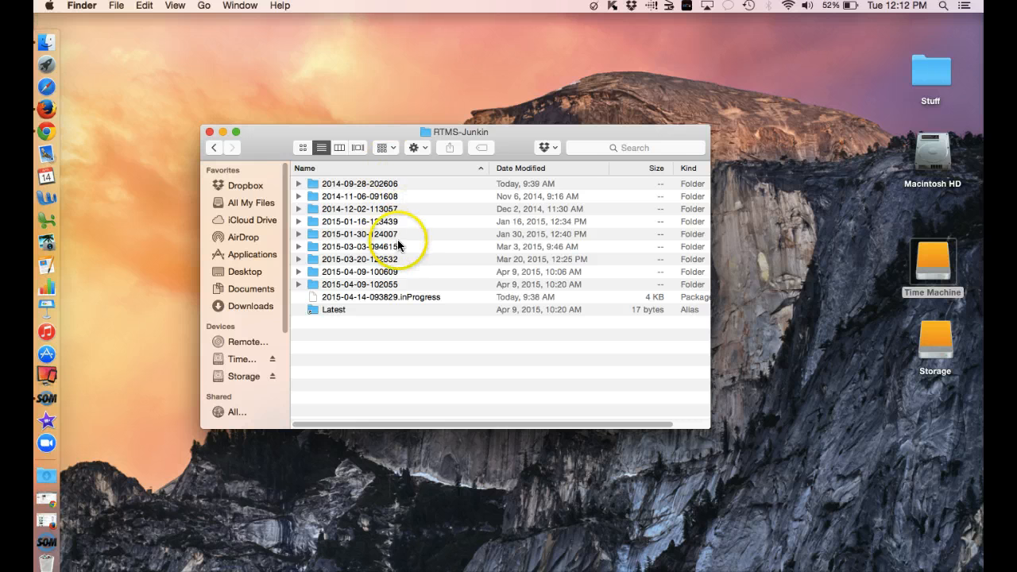
{"action": "double_click", "coordinate": [374, 183]}
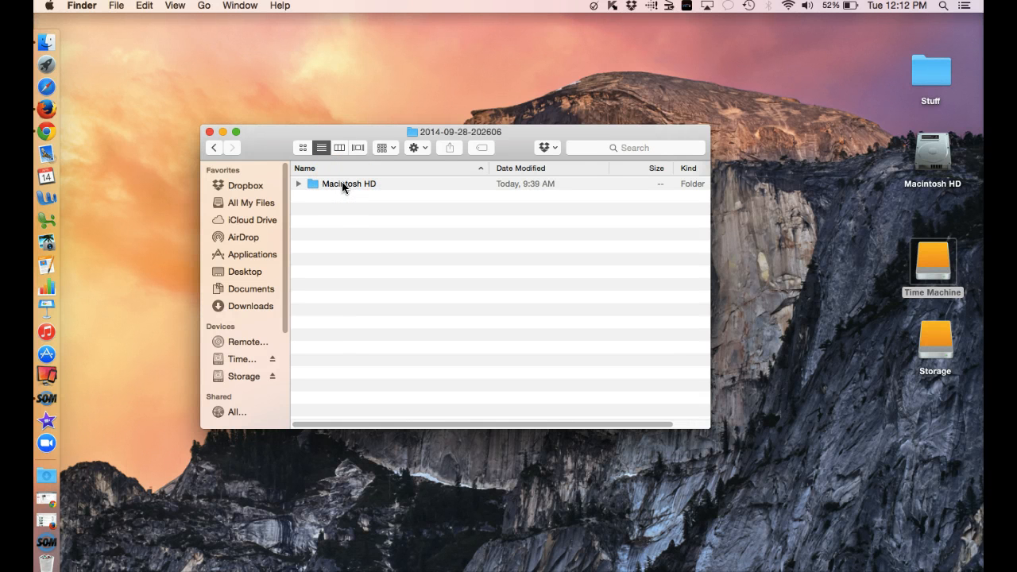
{"action": "double_click", "coordinate": [341, 183]}
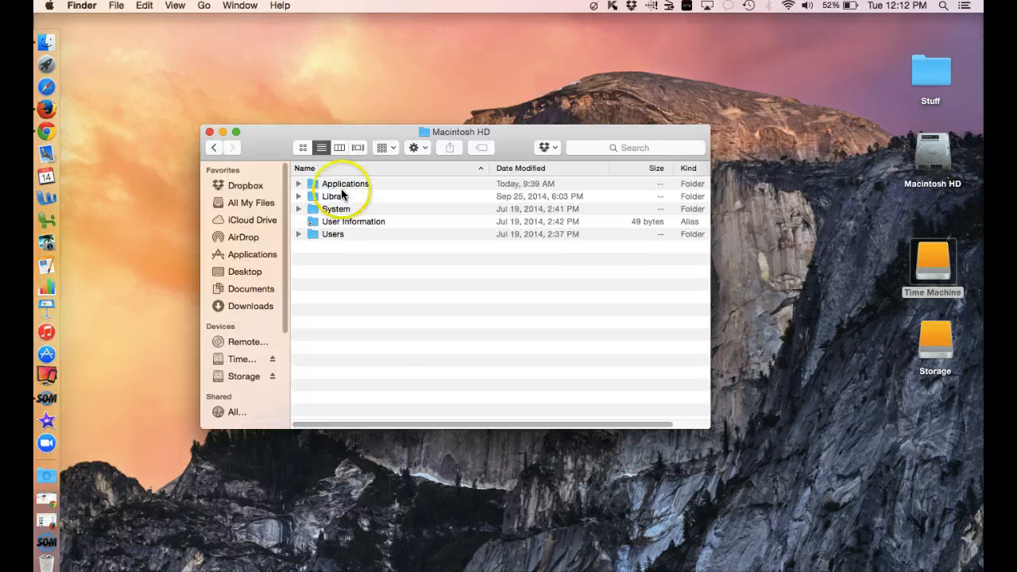
{"action": "double_click", "coordinate": [334, 236]}
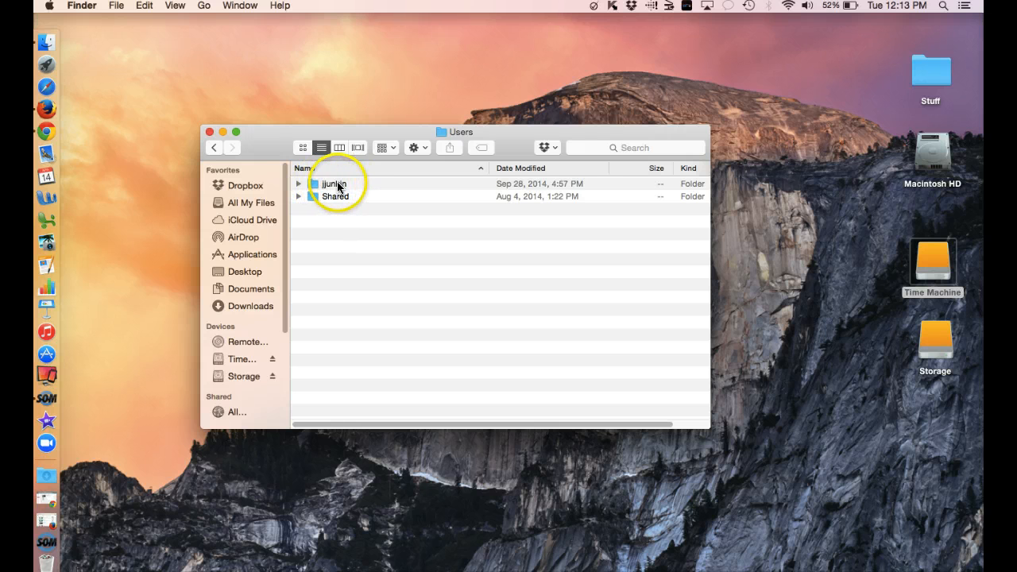
{"action": "left_click", "coordinate": [338, 185]}
{"action": "double_click", "coordinate": [338, 185]}
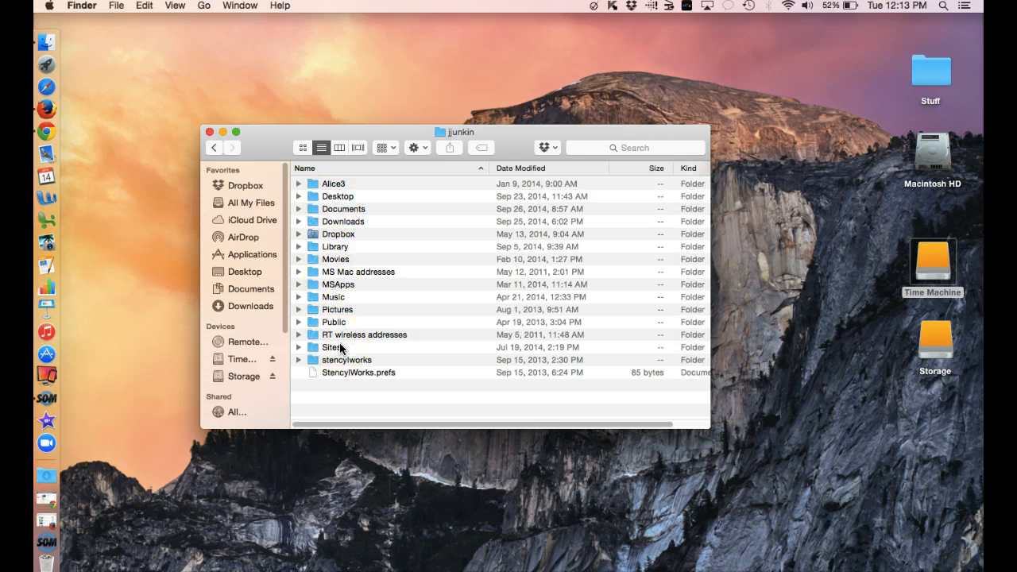
Step: Move the backup window aside and open Macintosh HD in a second window beside it, displayed as a list
{"action": "left_click", "coordinate": [483, 129]}
{"action": "left_click_drag", "start_coordinate": [483, 129], "coordinate": [393, 112]}
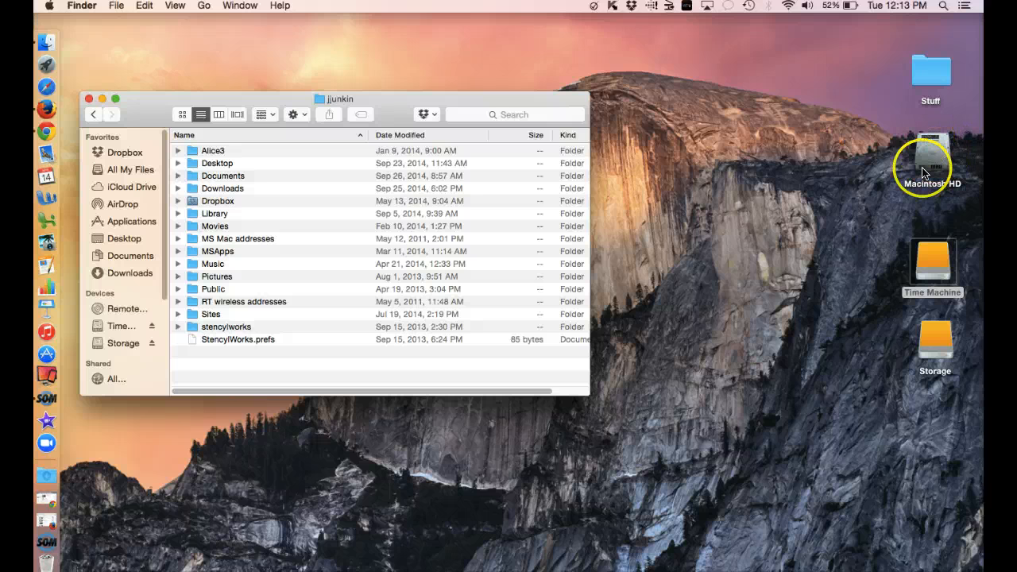
{"action": "left_click_drag", "start_coordinate": [550, 99], "coordinate": [518, 112]}
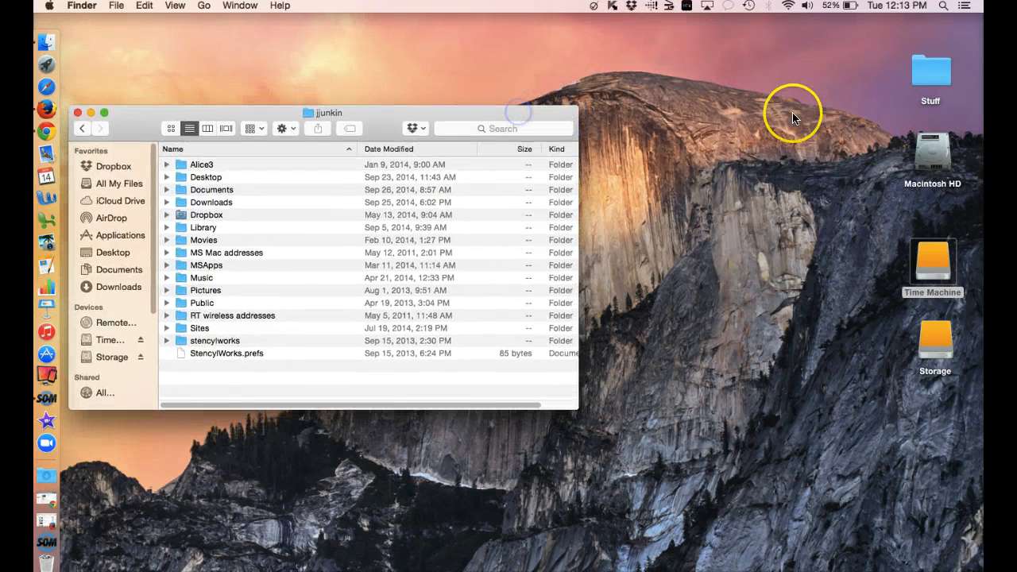
{"action": "double_click", "coordinate": [934, 150]}
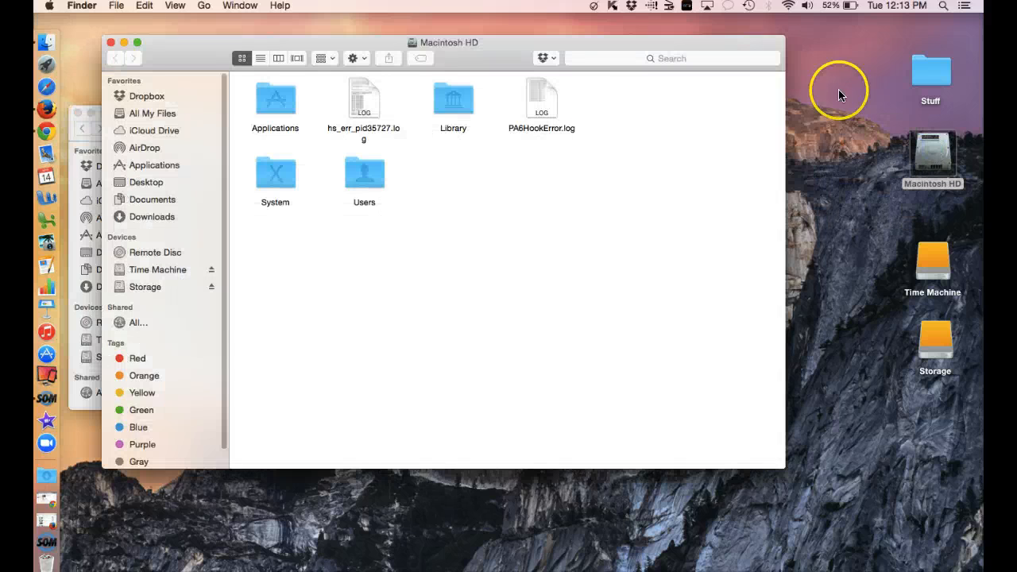
{"action": "left_click_drag", "start_coordinate": [749, 40], "coordinate": [929, 37]}
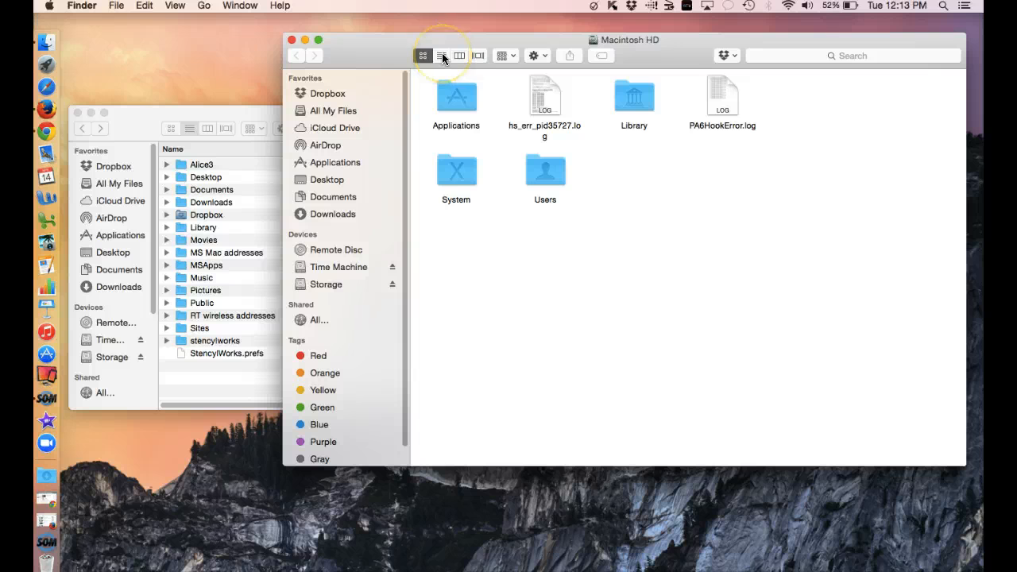
{"action": "left_click", "coordinate": [442, 55]}
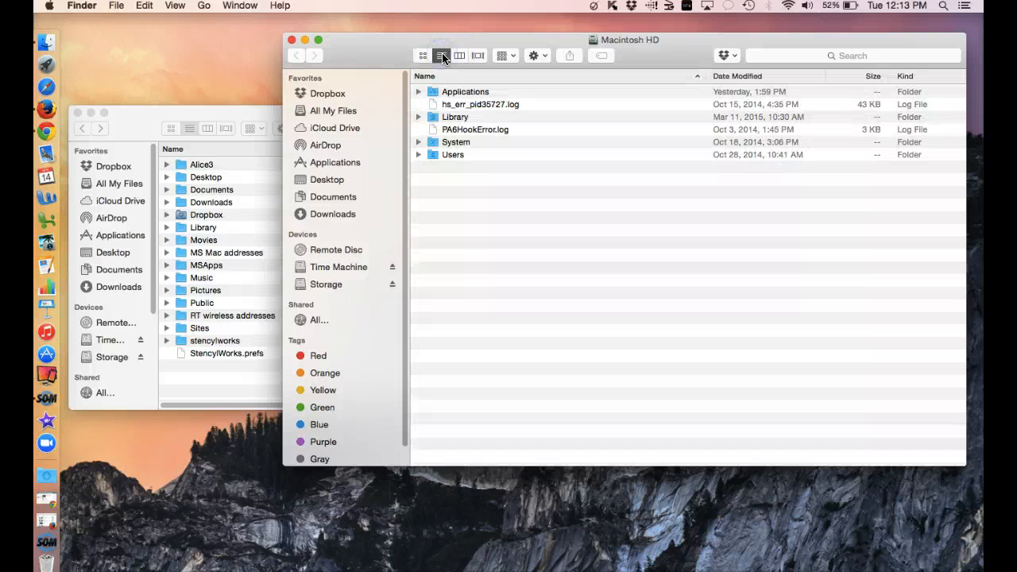
Step: Open the current account's home folder under Users and its Pictures folder, with the window shifted to expose the backup window
{"action": "double_click", "coordinate": [431, 157]}
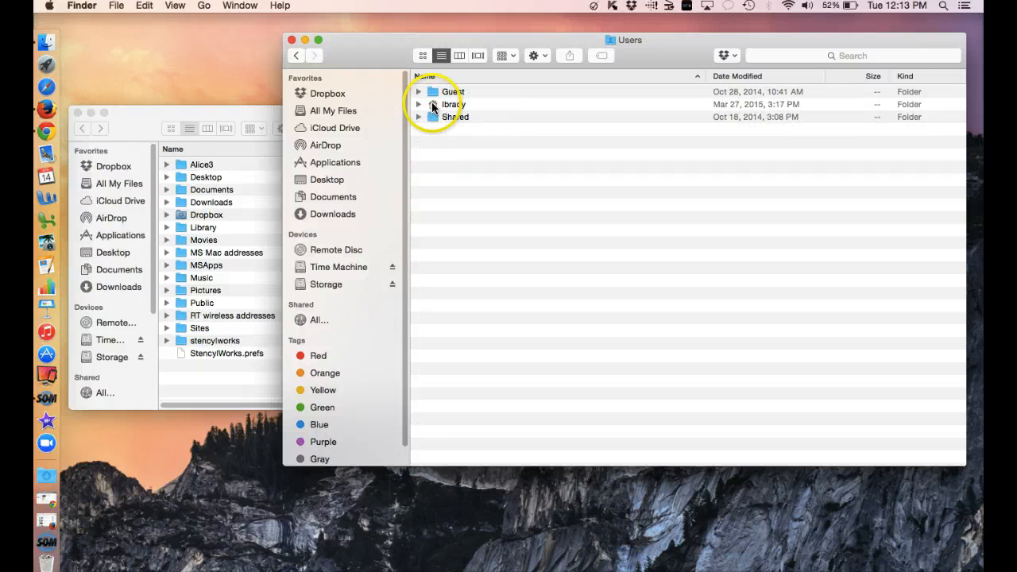
{"action": "double_click", "coordinate": [431, 101]}
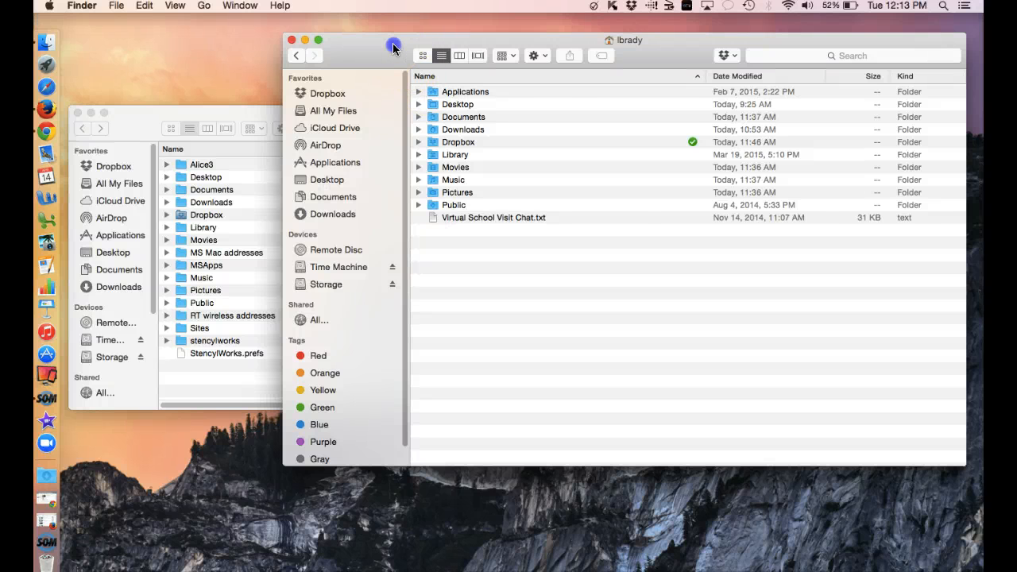
{"action": "left_click_drag", "start_coordinate": [393, 43], "coordinate": [469, 62]}
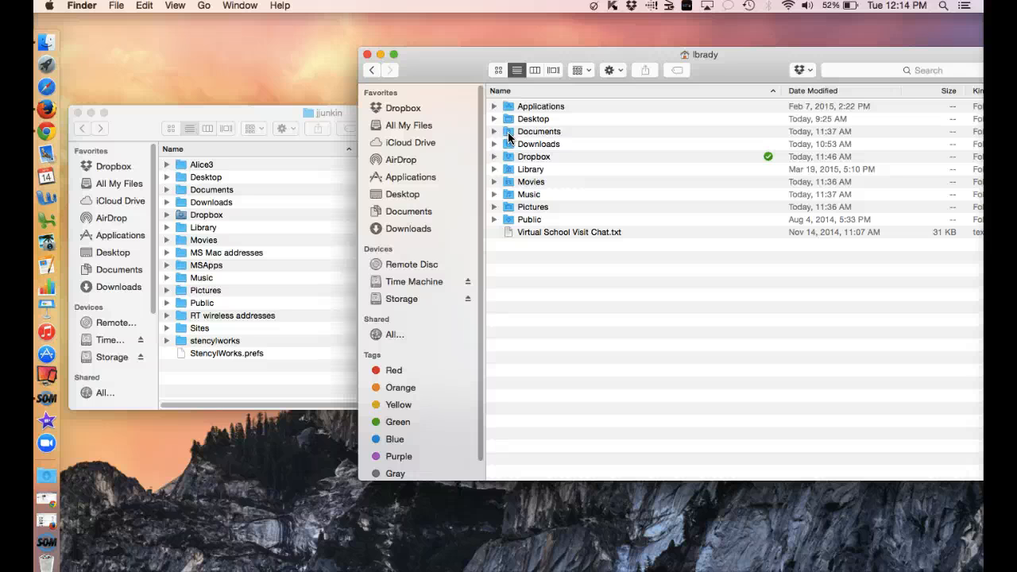
{"action": "double_click", "coordinate": [506, 208]}
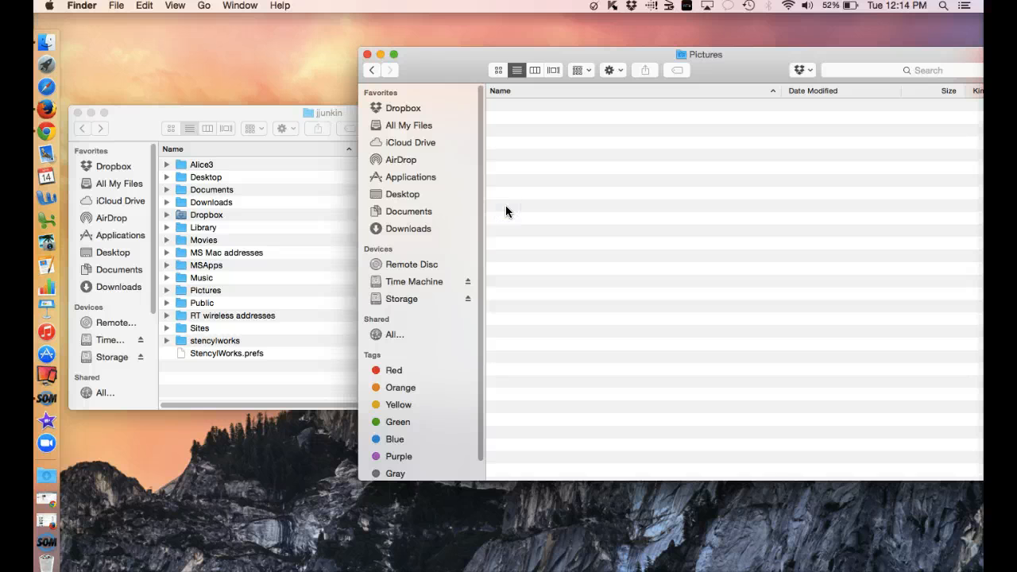
Step: Copy all items in the backup's Pictures folder, from blacknumber to zar-2.png, into the current account's Pictures folder
{"action": "left_click", "coordinate": [282, 117]}
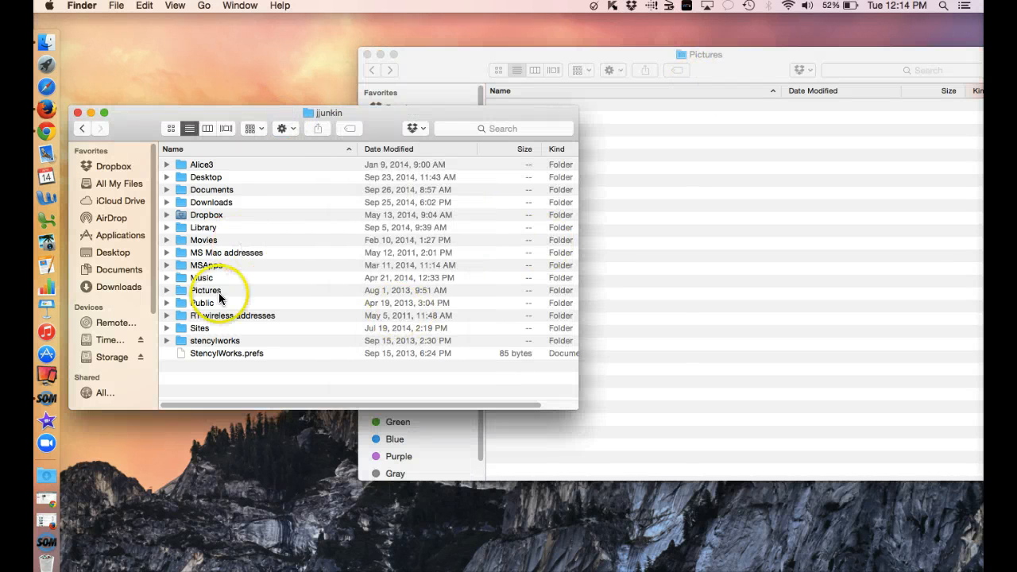
{"action": "left_click", "coordinate": [204, 293]}
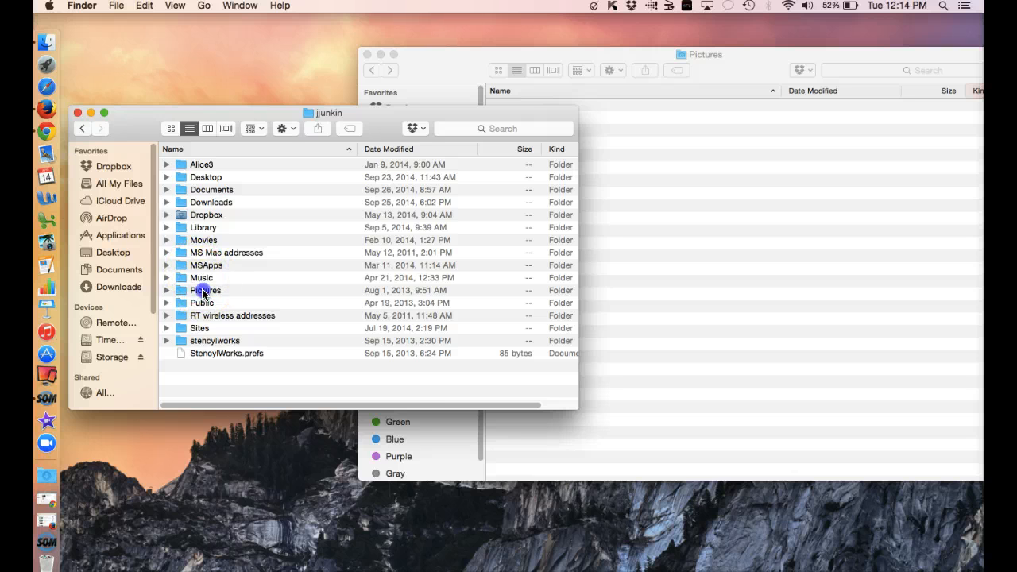
{"action": "key", "text": "super+3"}
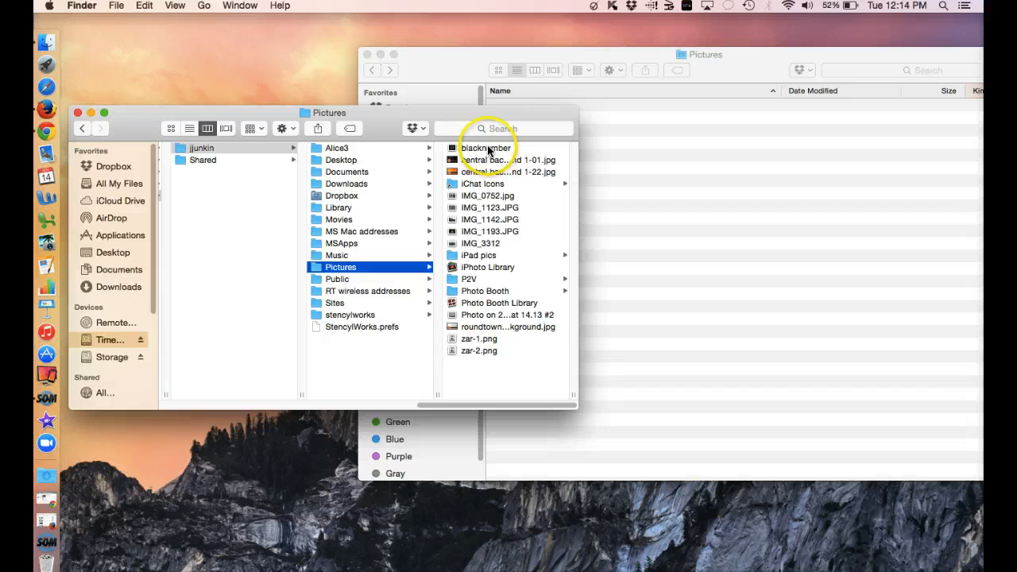
{"action": "left_click", "coordinate": [488, 148]}
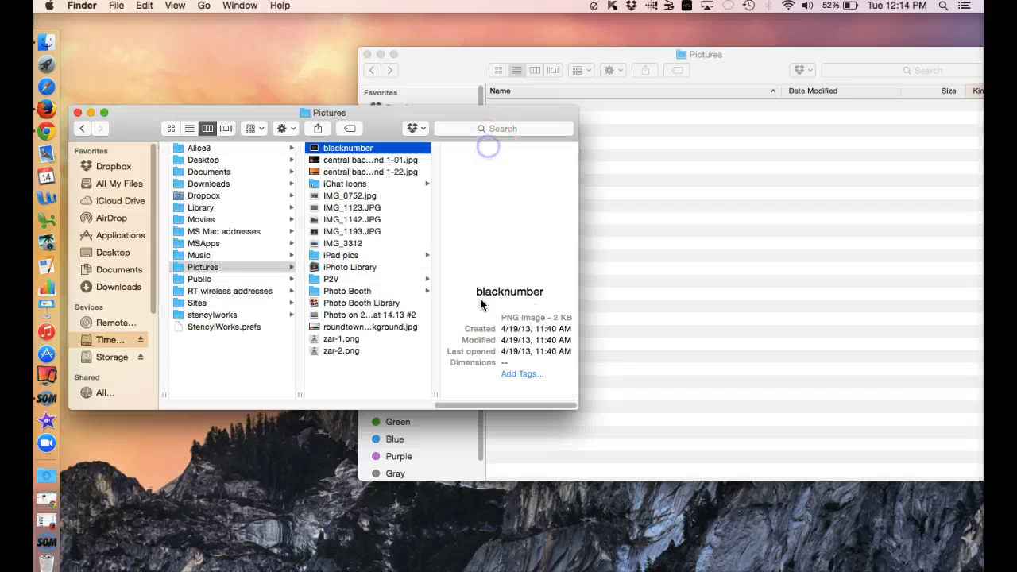
{"action": "left_click", "coordinate": [344, 352], "text": "shift"}
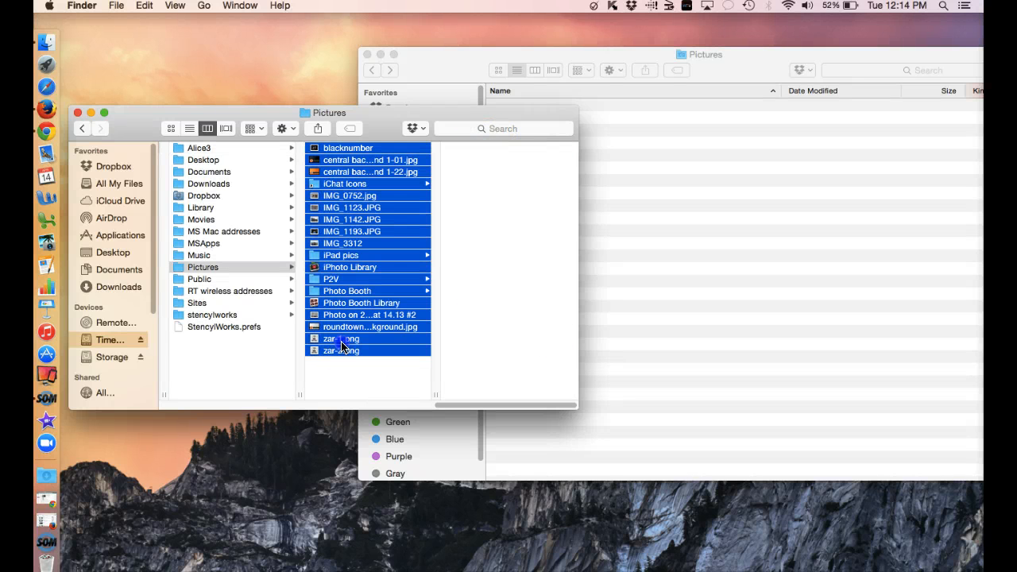
{"action": "left_click_drag", "start_coordinate": [342, 346], "coordinate": [641, 242]}
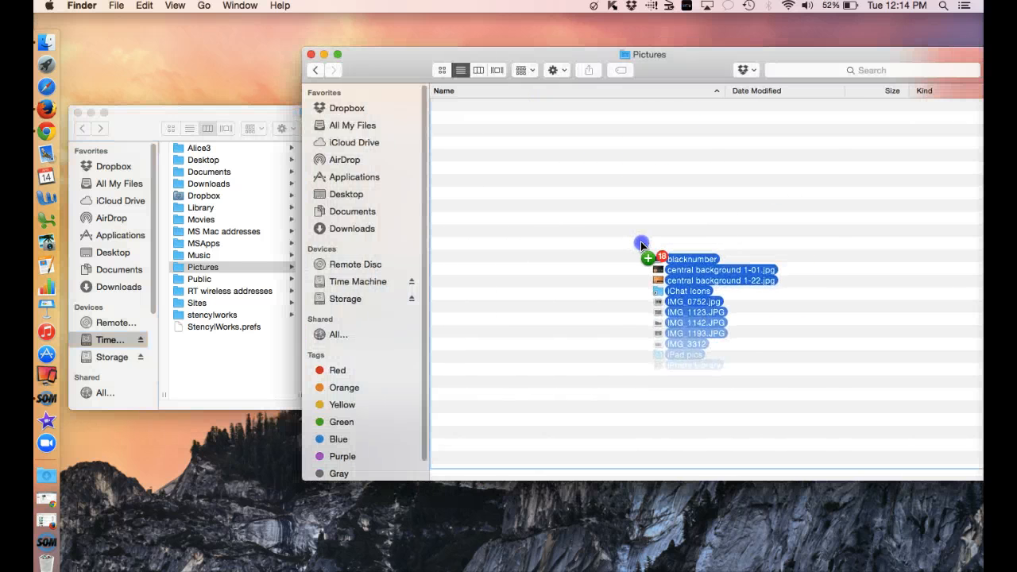
{"action": "left_click_drag", "start_coordinate": [641, 244], "coordinate": [641, 241]}
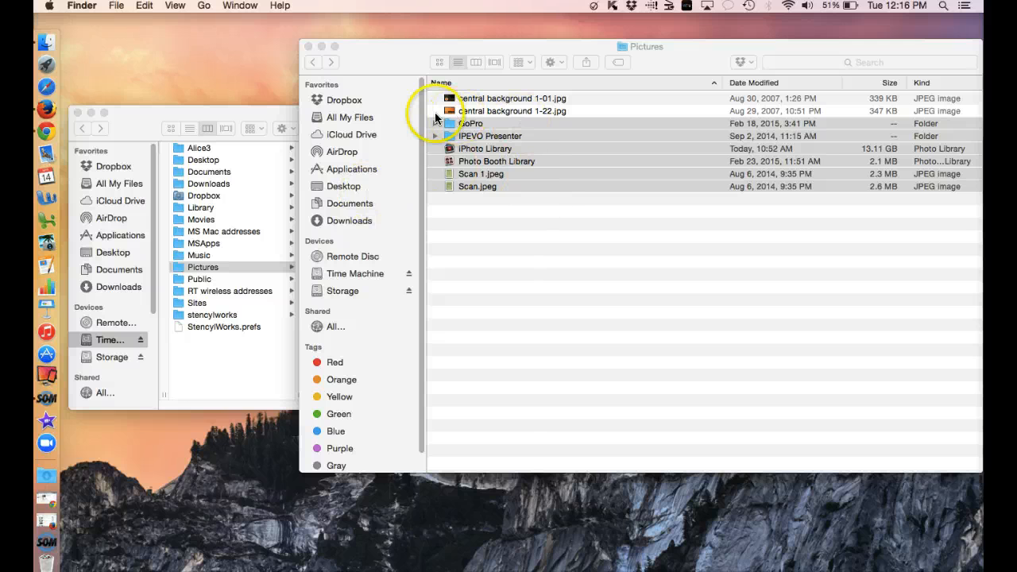
Step: Go back to the home folder in both windows and open the Music folder in each
{"action": "left_click", "coordinate": [389, 54]}
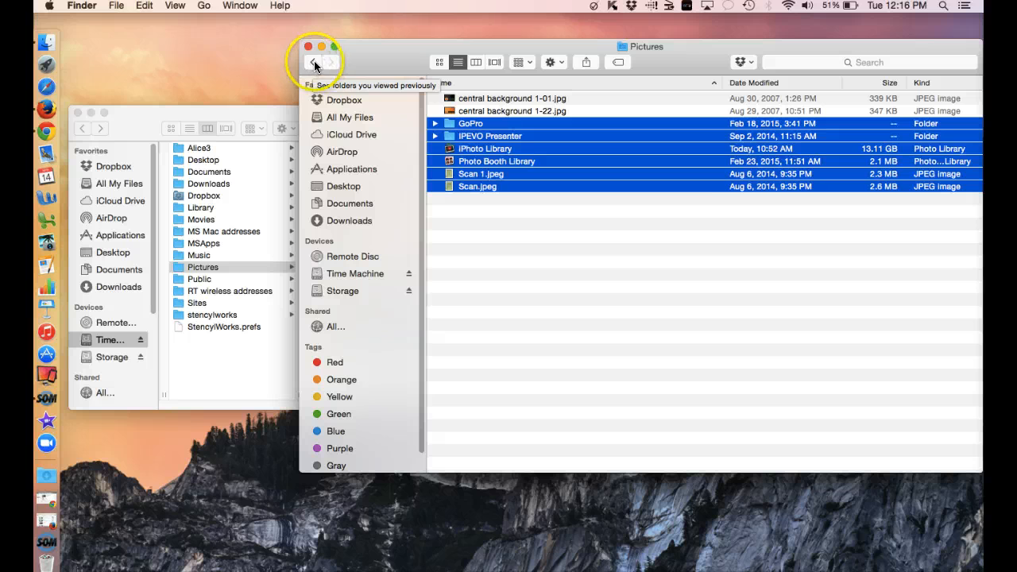
{"action": "left_click", "coordinate": [313, 62]}
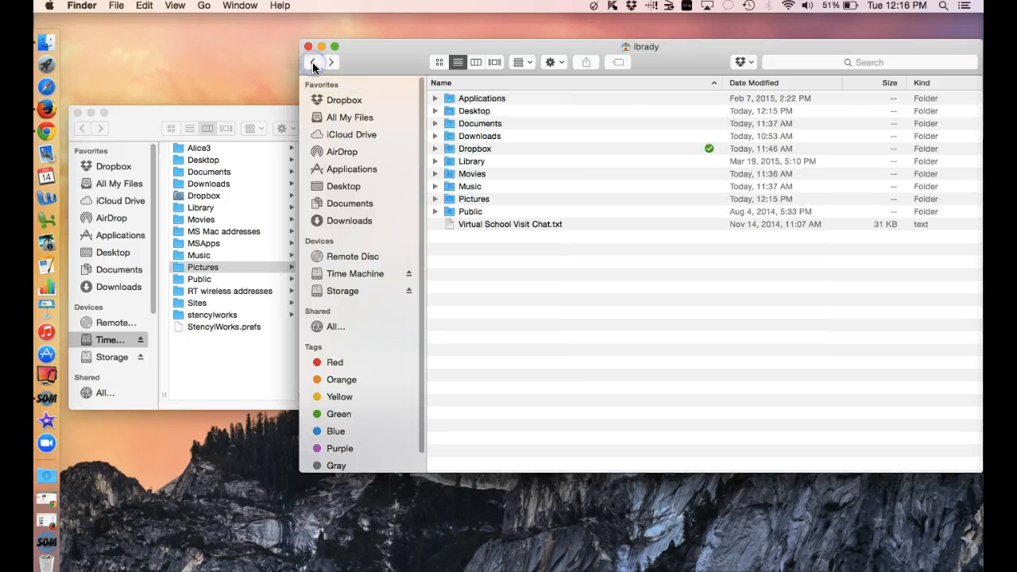
{"action": "left_click", "coordinate": [256, 107]}
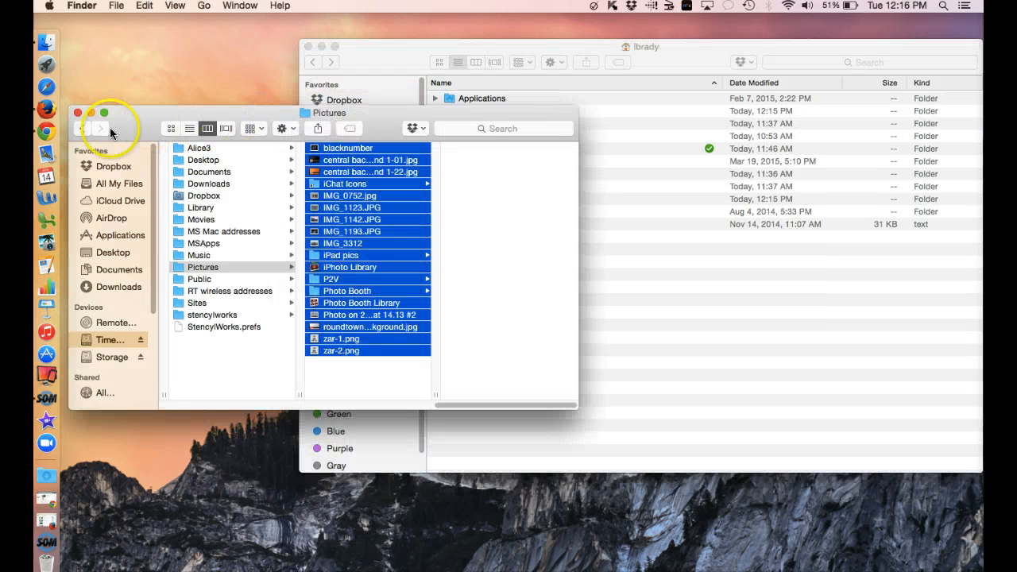
{"action": "left_click", "coordinate": [81, 128]}
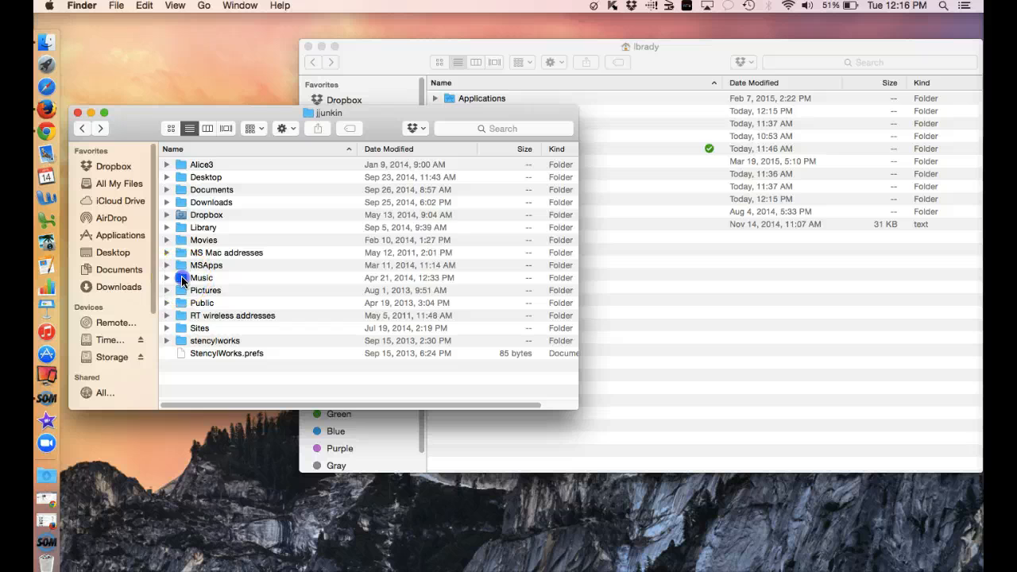
{"action": "double_click", "coordinate": [182, 277]}
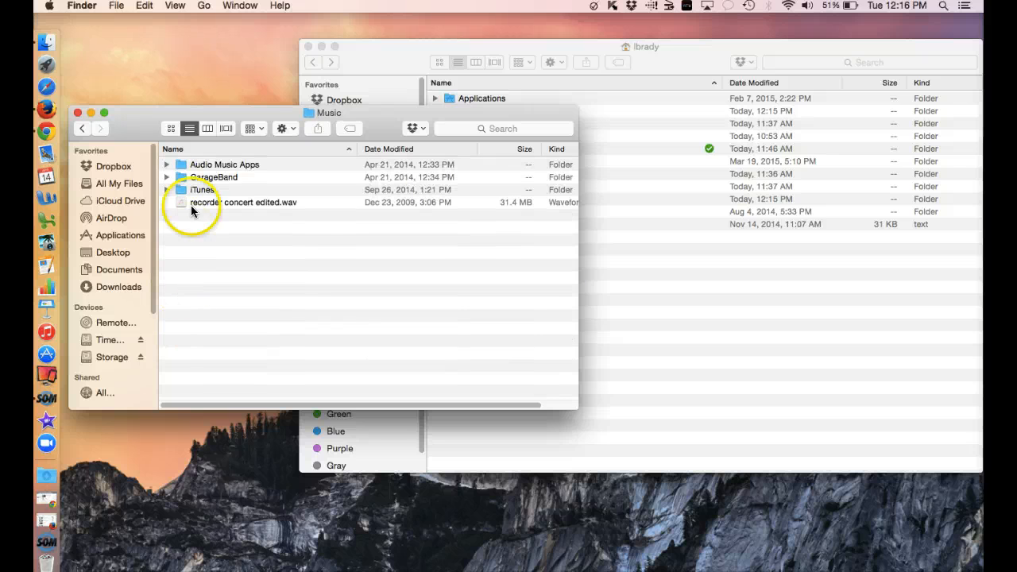
{"action": "left_click", "coordinate": [391, 54]}
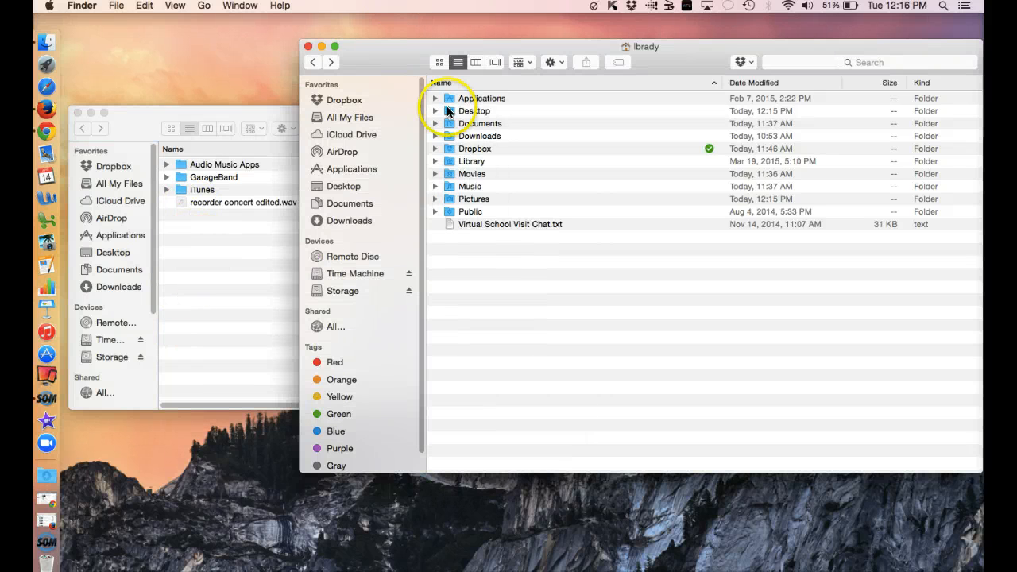
{"action": "left_click", "coordinate": [447, 188]}
{"action": "double_click", "coordinate": [446, 188]}
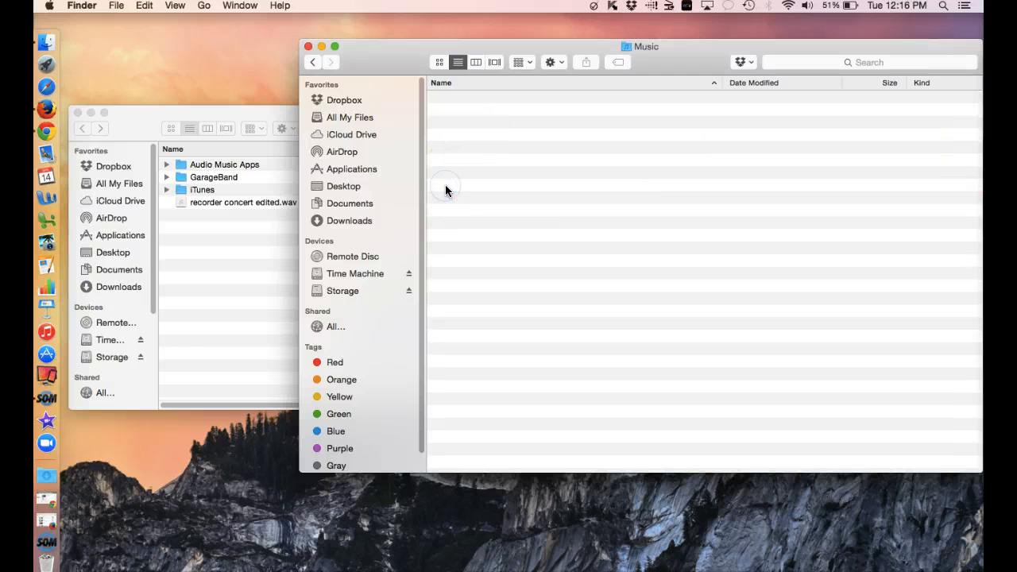
Step: Copy all items in the backup's Music folder, from Audio Music Apps to recorder concert edited.wav, into the current account's Music folder
{"action": "left_click", "coordinate": [238, 232]}
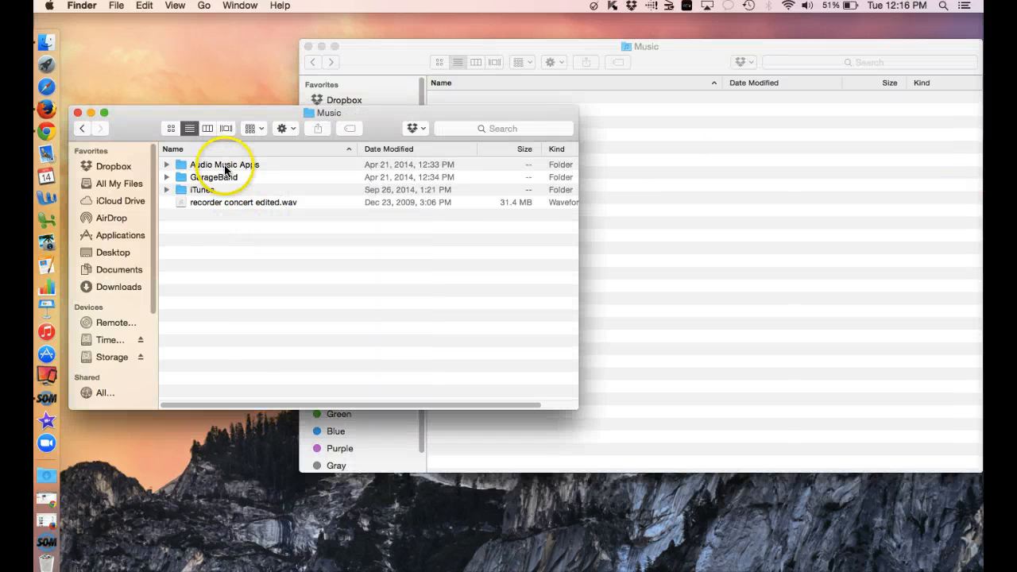
{"action": "left_click", "coordinate": [225, 164]}
{"action": "left_click", "coordinate": [219, 202], "text": "shift"}
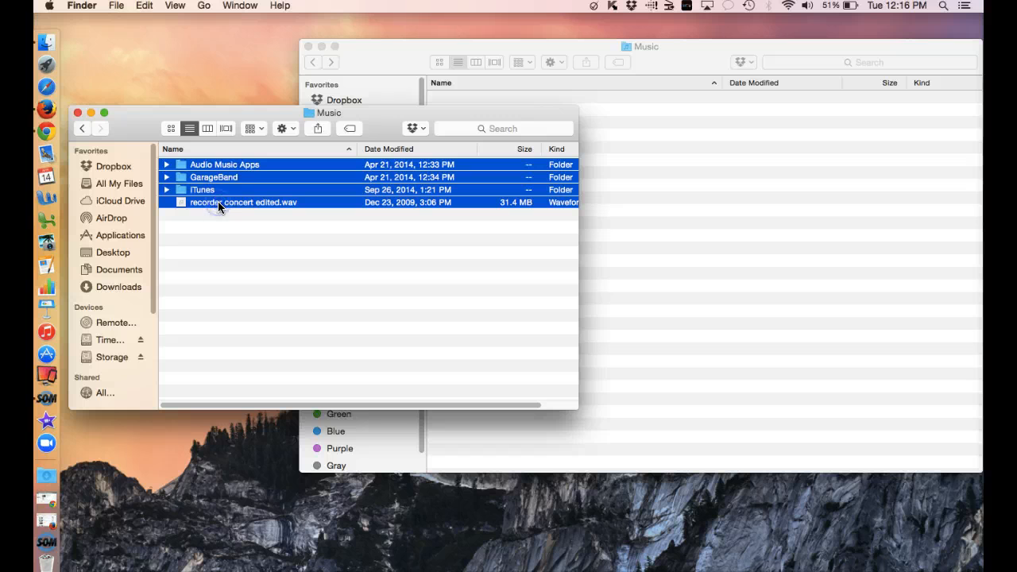
{"action": "left_click_drag", "start_coordinate": [217, 201], "coordinate": [567, 179]}
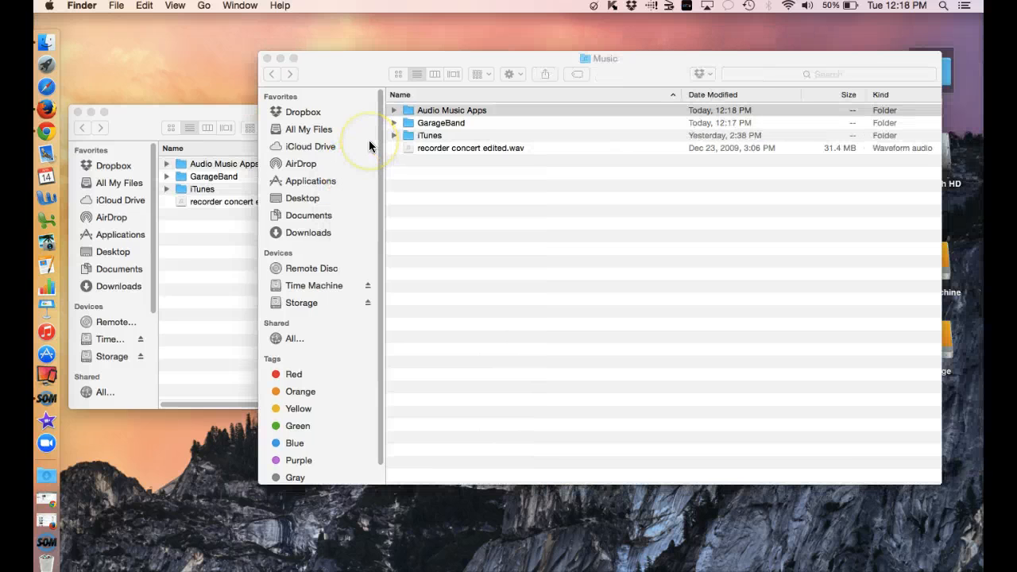
Step: Return to the home folder in both windows and open the Movies folder in each
{"action": "left_click", "coordinate": [352, 64]}
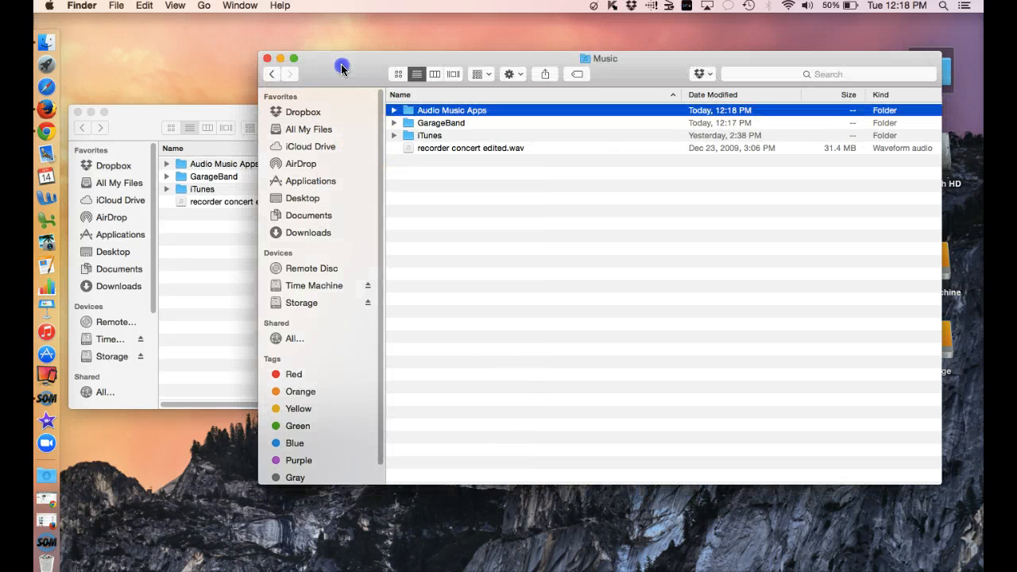
{"action": "left_click", "coordinate": [269, 74]}
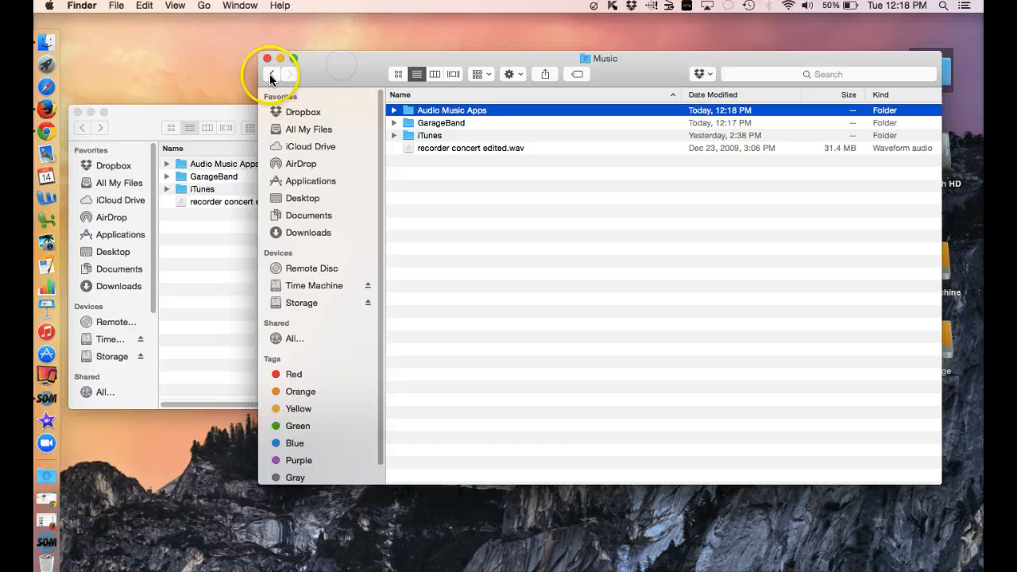
{"action": "left_click", "coordinate": [201, 111]}
{"action": "left_click", "coordinate": [101, 125]}
{"action": "left_click", "coordinate": [79, 129]}
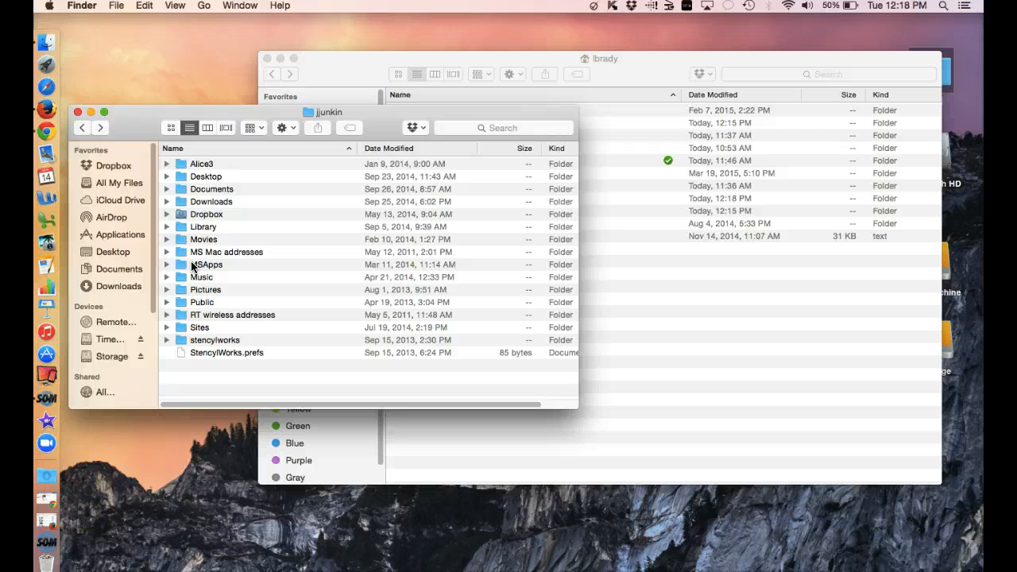
{"action": "double_click", "coordinate": [195, 239]}
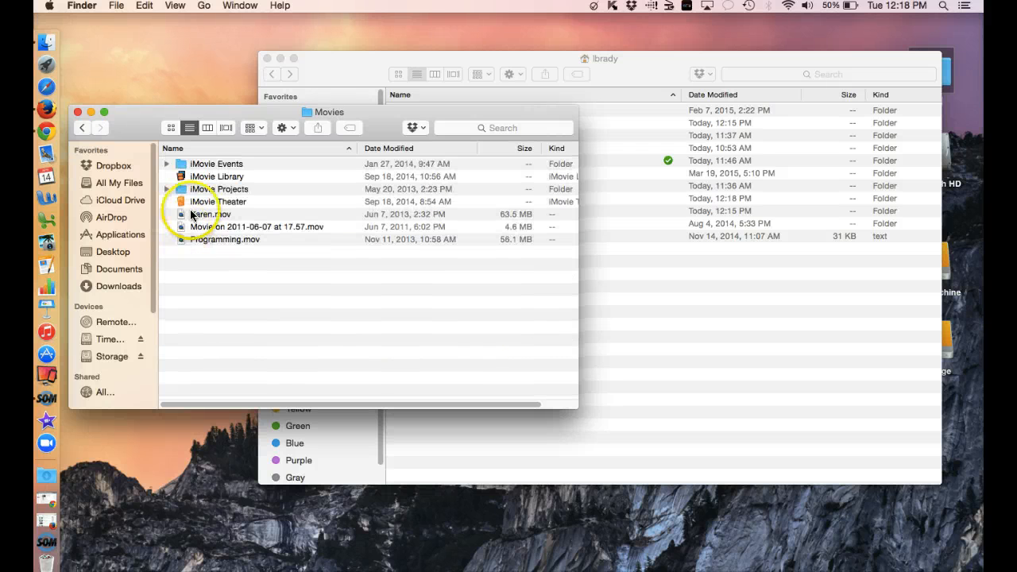
{"action": "left_click", "coordinate": [336, 73]}
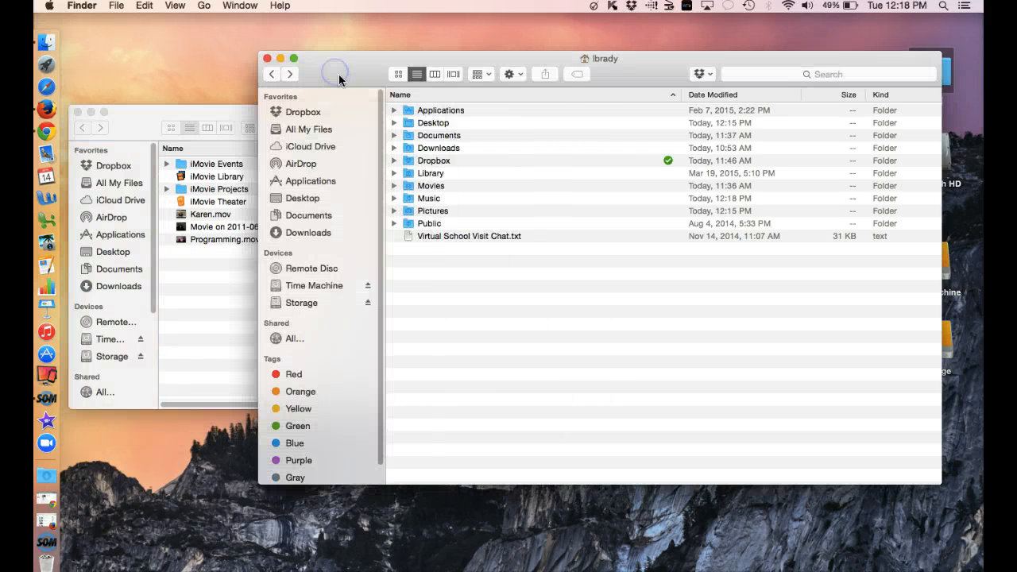
{"action": "left_click", "coordinate": [410, 185]}
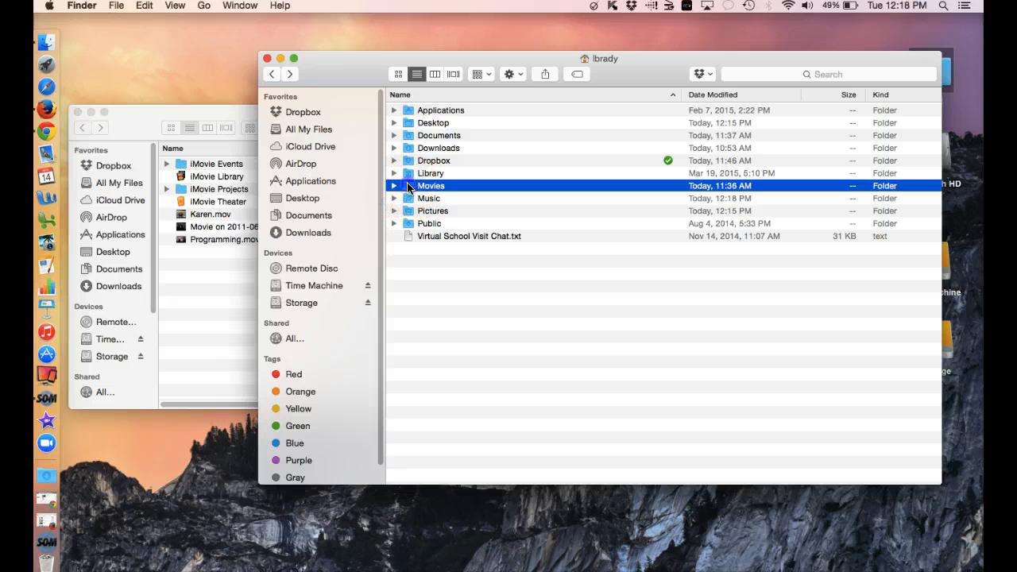
{"action": "double_click", "coordinate": [409, 186]}
Step: Copy all items in the backup's Movies folder, from iMovie Events to Programming.mov, into the current account's Movies folder
{"action": "left_click", "coordinate": [228, 165]}
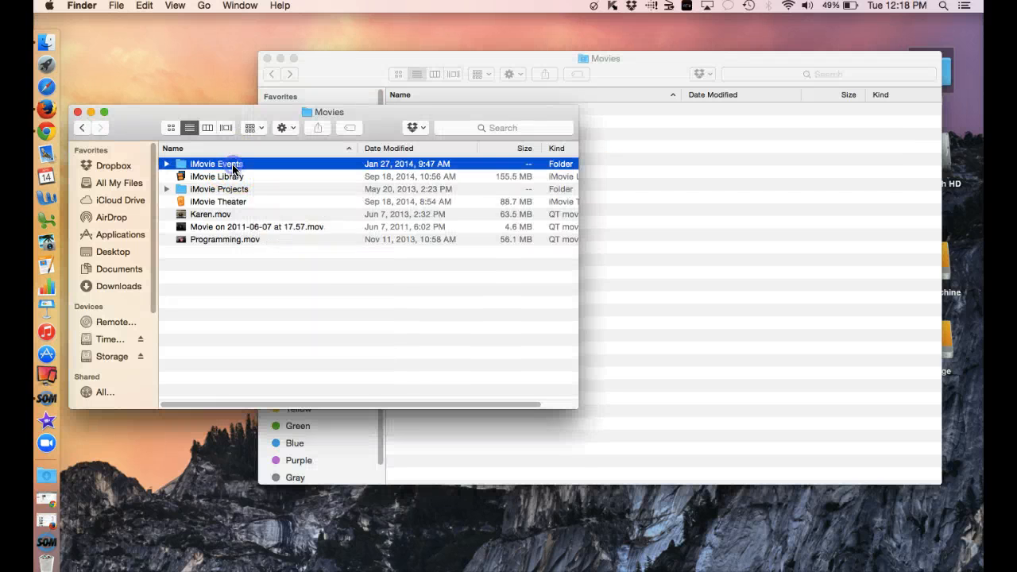
{"action": "left_click", "coordinate": [232, 240], "text": "shift"}
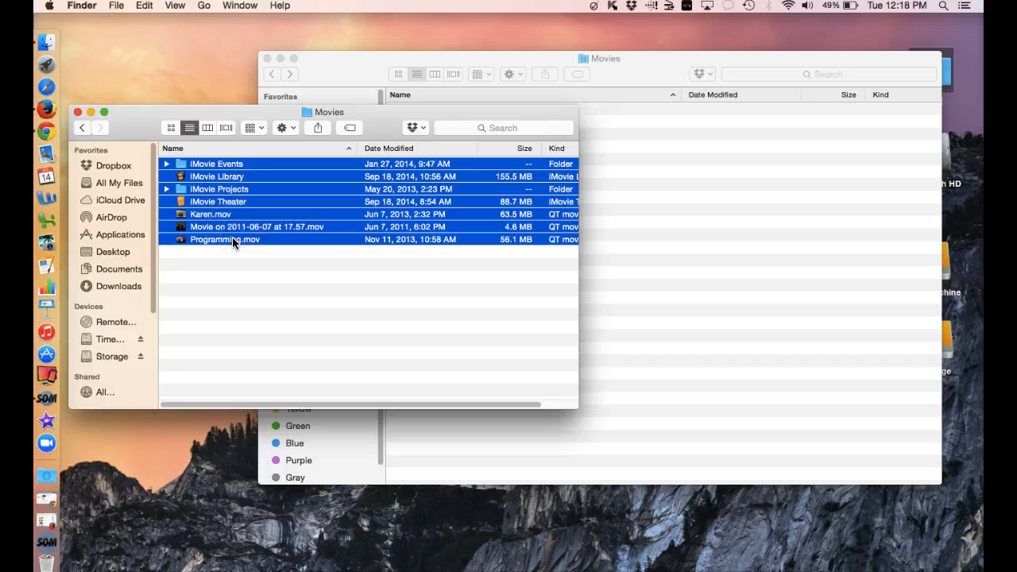
{"action": "left_click_drag", "start_coordinate": [233, 240], "coordinate": [689, 283]}
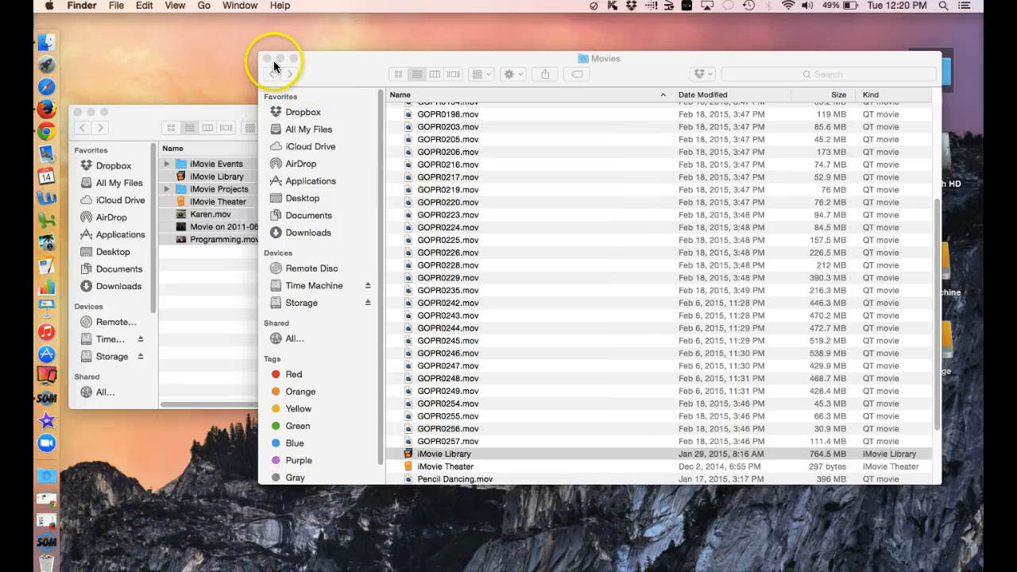
Step: Close the current account's window, shift the backup window slightly, and return it to the backed-up home folder
{"action": "left_click", "coordinate": [269, 74]}
{"action": "left_click", "coordinate": [269, 74]}
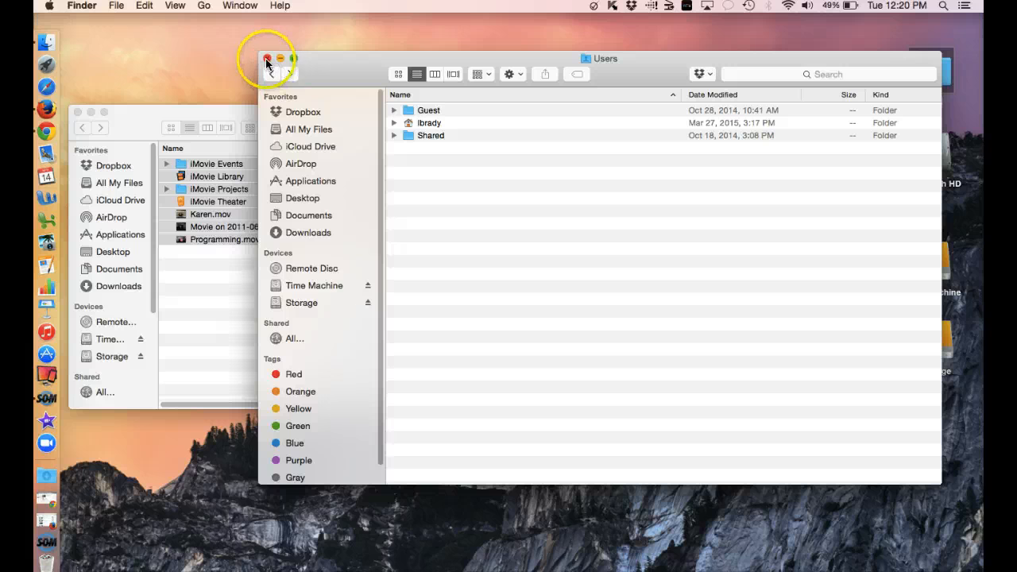
{"action": "left_click", "coordinate": [267, 58]}
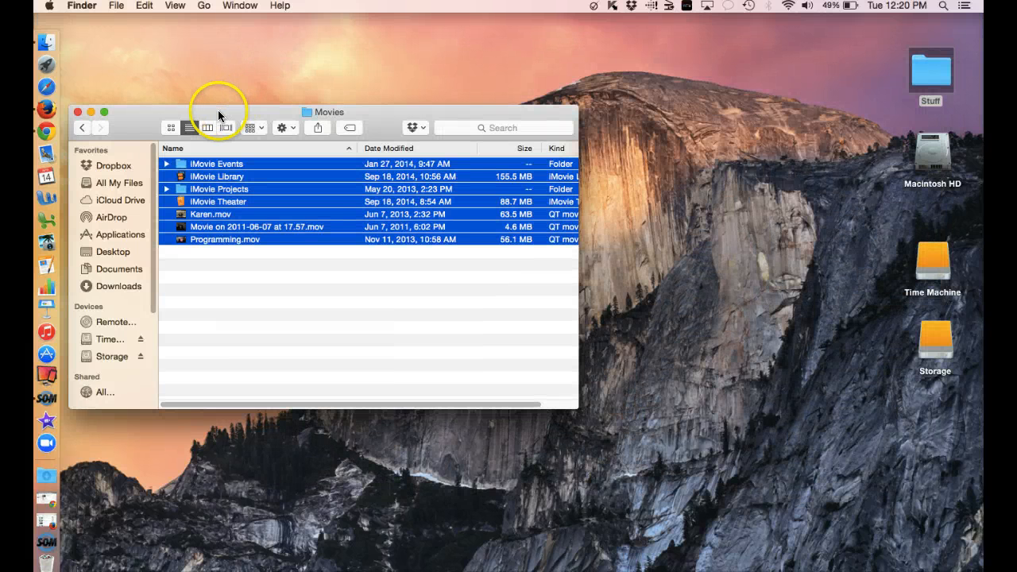
{"action": "left_click_drag", "start_coordinate": [218, 115], "coordinate": [244, 111]}
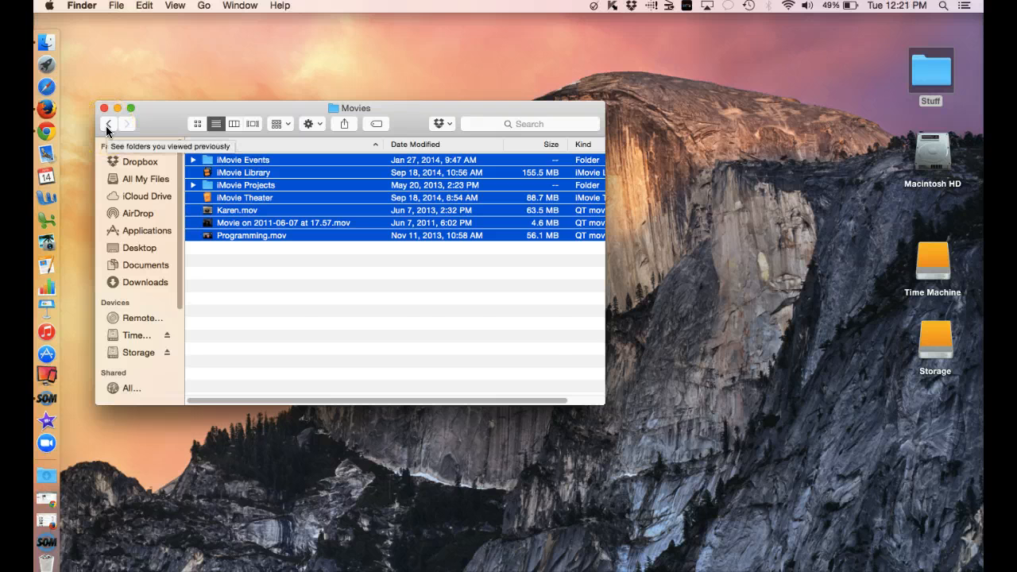
{"action": "left_click", "coordinate": [108, 125]}
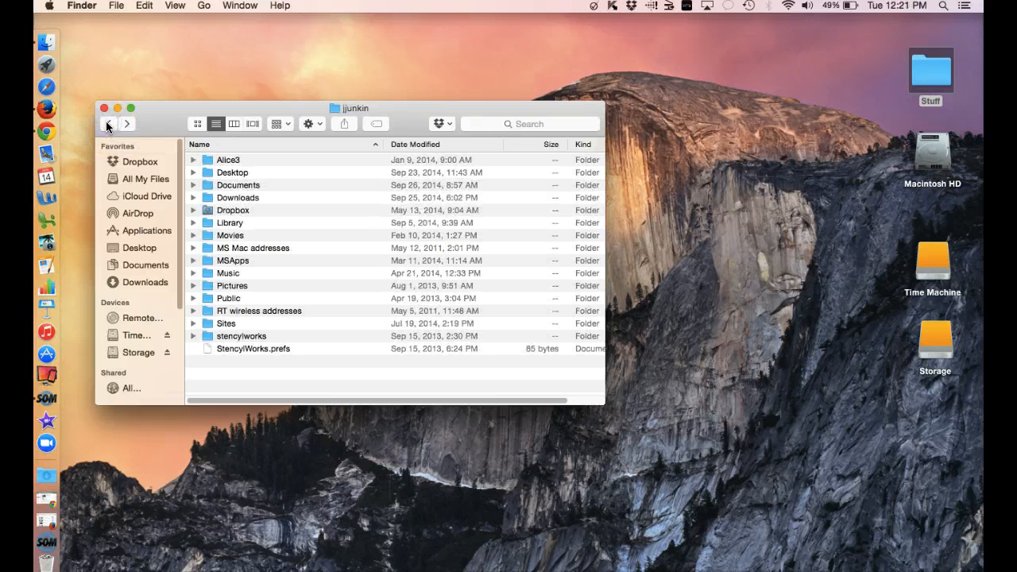
Step: Look through the backup's Desktop and Documents folders for files worth restoring, returning to the backed-up home folder after each
{"action": "left_click", "coordinate": [229, 191]}
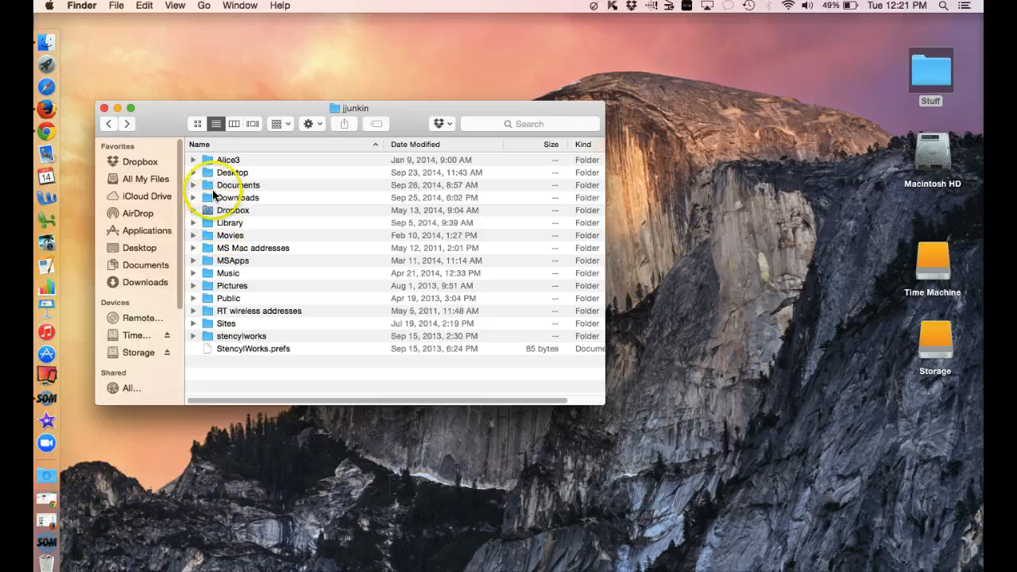
{"action": "double_click", "coordinate": [212, 174]}
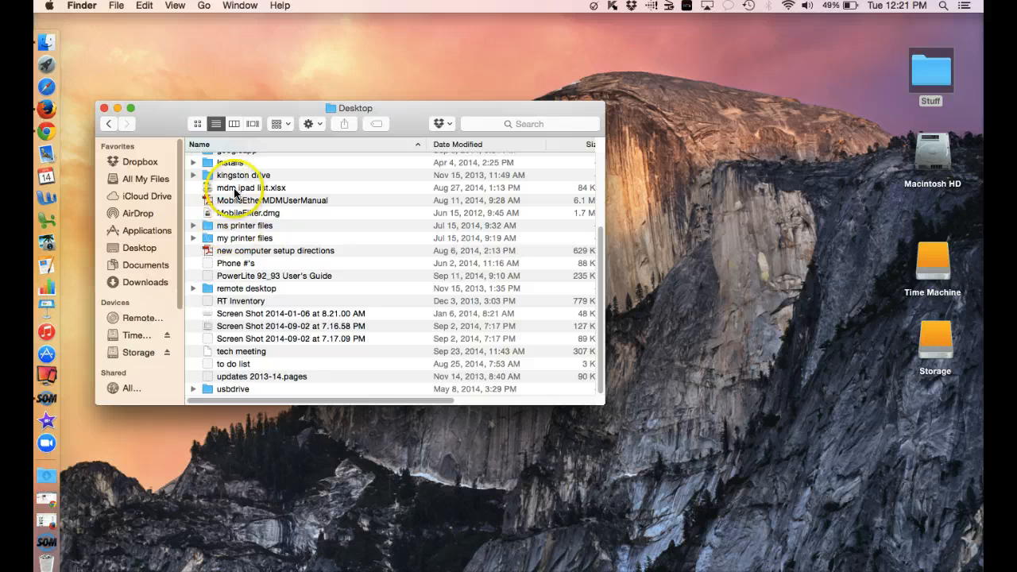
{"action": "scroll", "coordinate": [236, 213], "scroll_direction": "up", "scroll_amount": 5}
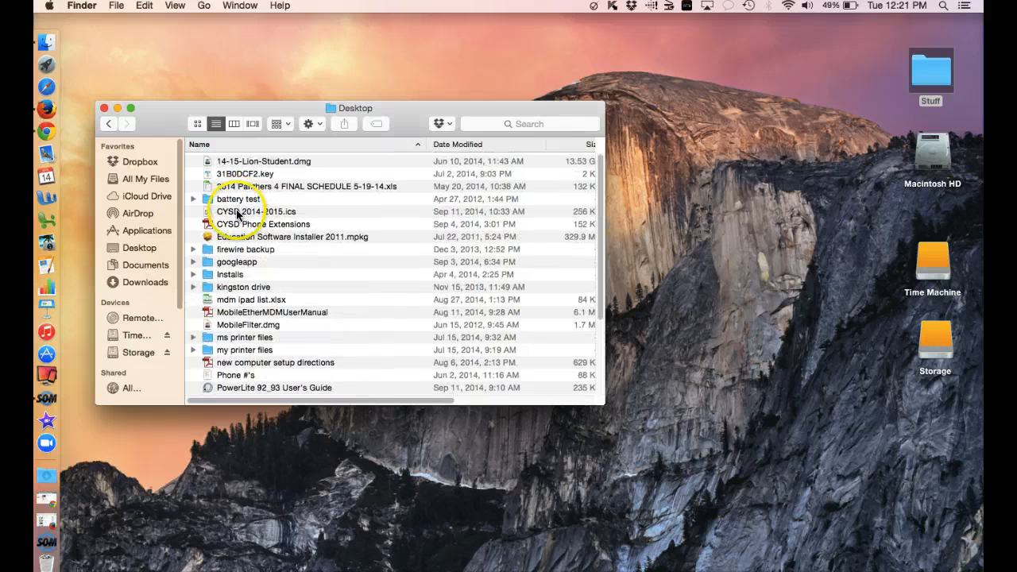
{"action": "left_click", "coordinate": [108, 124]}
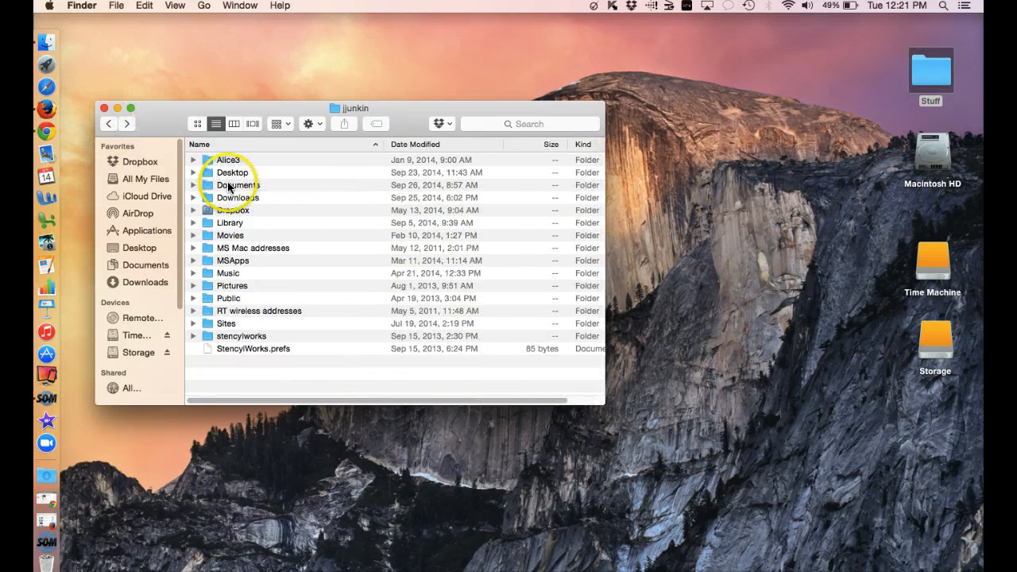
{"action": "double_click", "coordinate": [228, 184]}
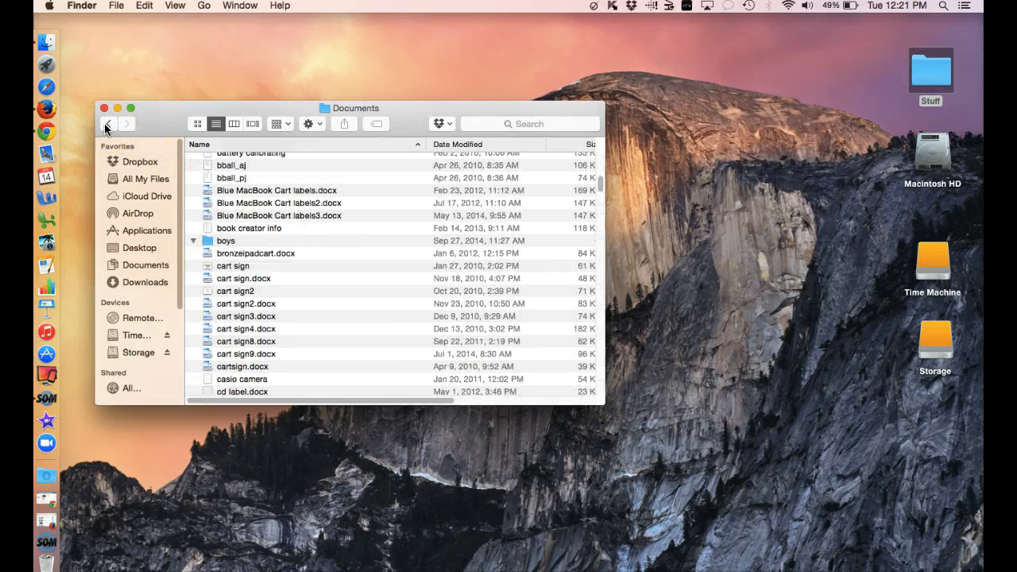
{"action": "left_click", "coordinate": [106, 124]}
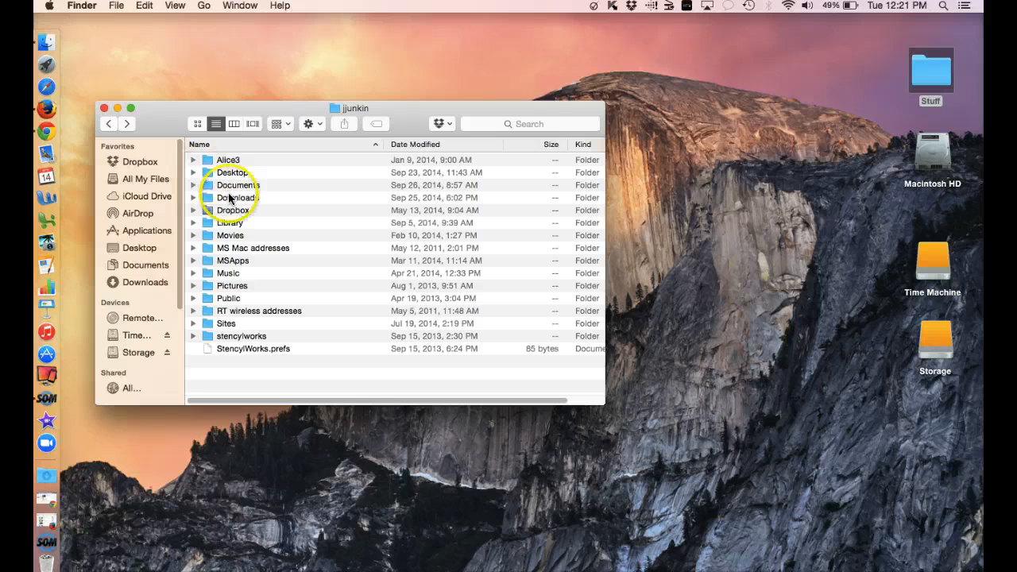